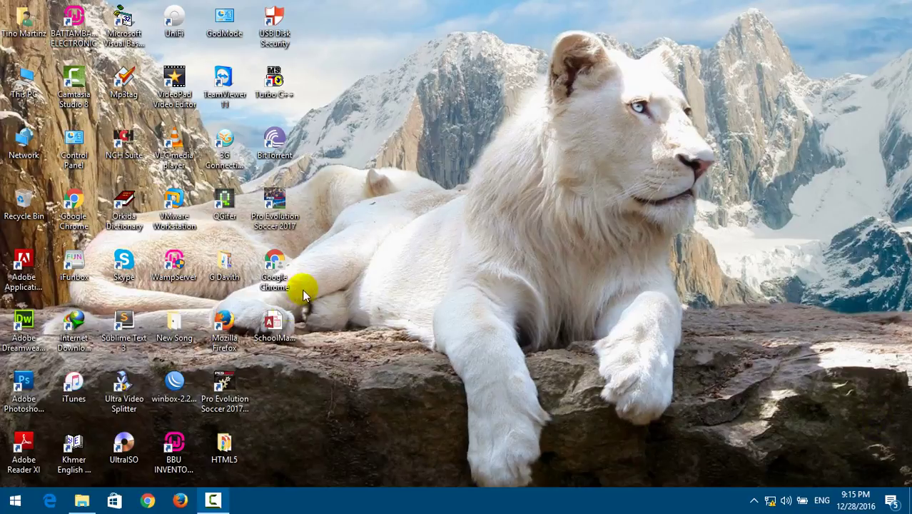
Open the SchoolManagementSystem database from its desktop icon.
{"action": "left_click", "coordinate": [266, 326]}
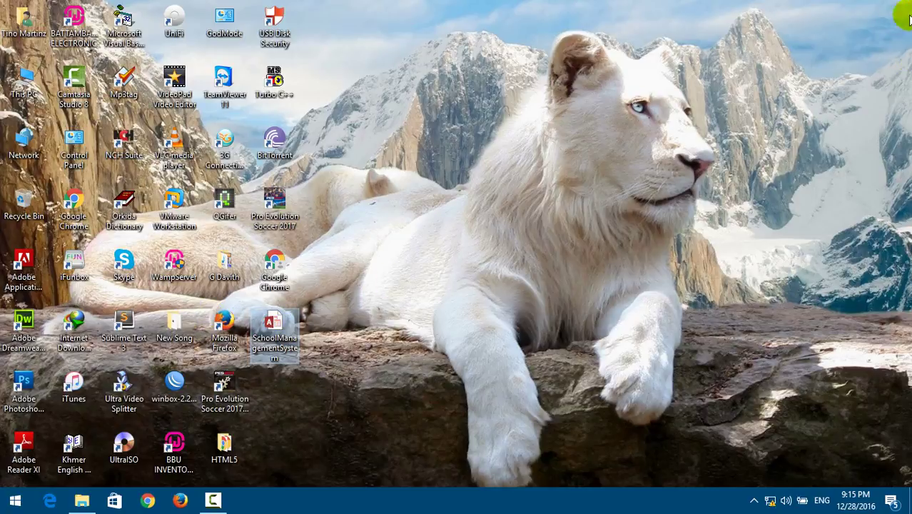
{"action": "double_click", "coordinate": [267, 323]}
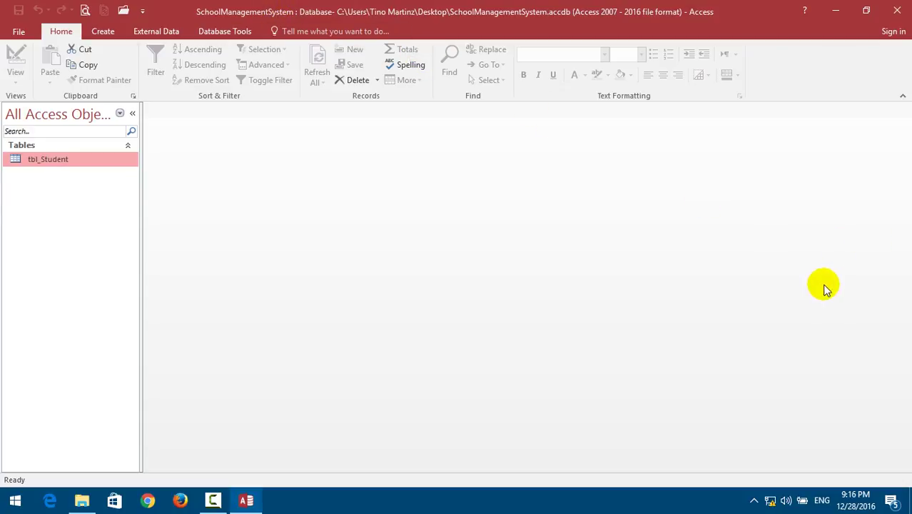
Exit Access from the title bar close button.
{"action": "left_click", "coordinate": [897, 13]}
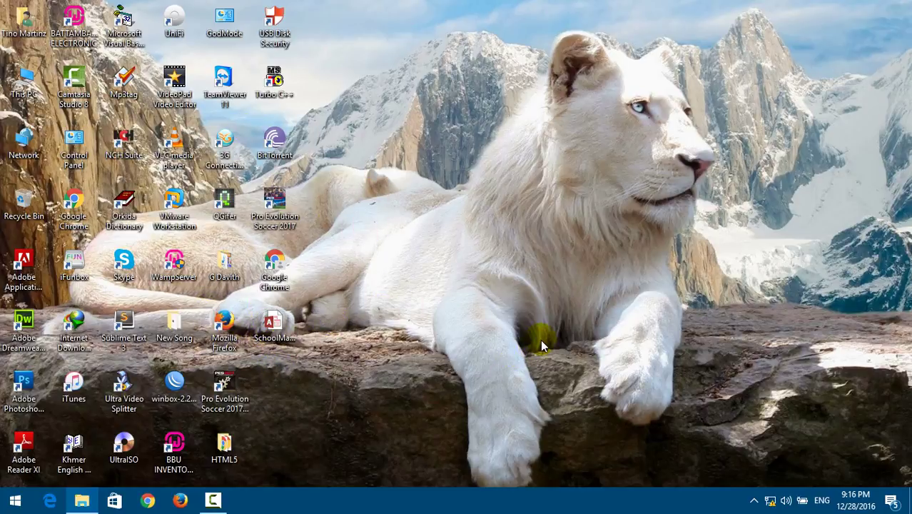
Search the Start menu for 'access' to list Access 2016 as best match.
{"action": "left_click", "coordinate": [15, 500]}
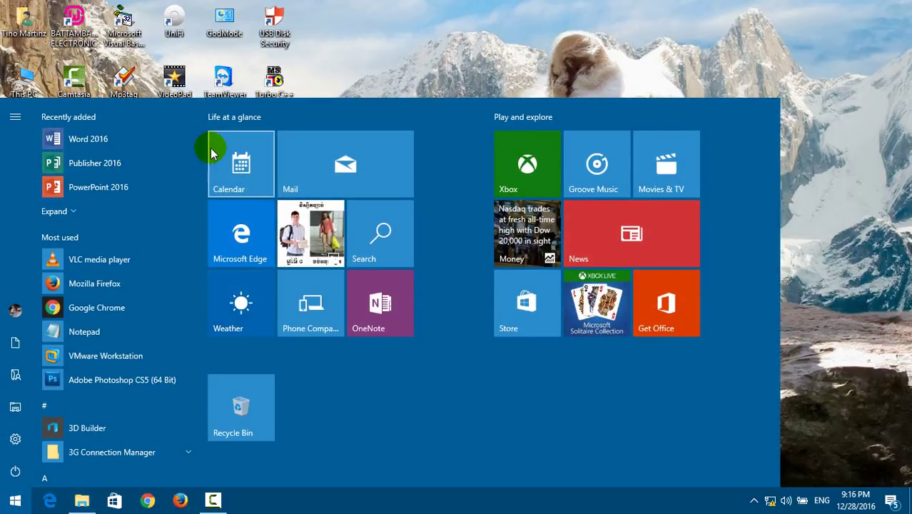
{"action": "scroll", "coordinate": [200, 162], "scroll_direction": "down", "scroll_amount": 3}
{"action": "scroll", "coordinate": [197, 179], "scroll_direction": "down", "scroll_amount": 5}
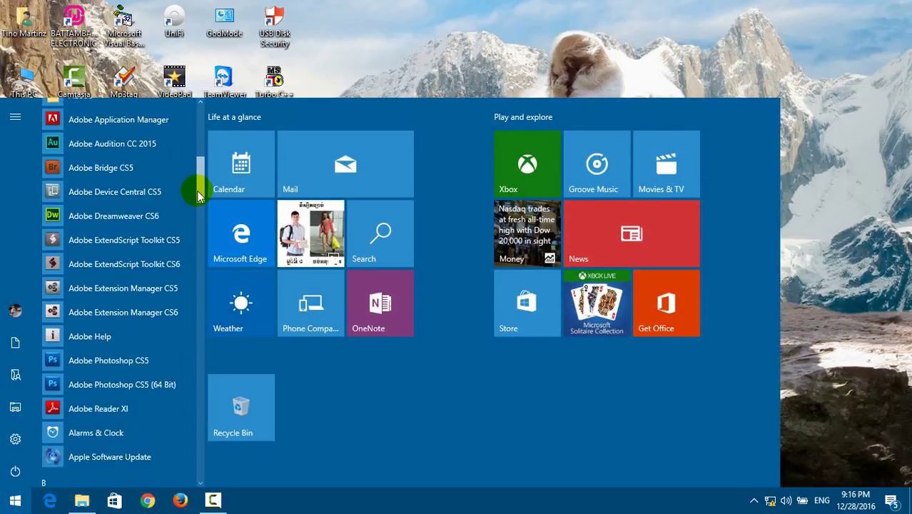
{"action": "left_click_drag", "start_coordinate": [197, 189], "coordinate": [196, 167]}
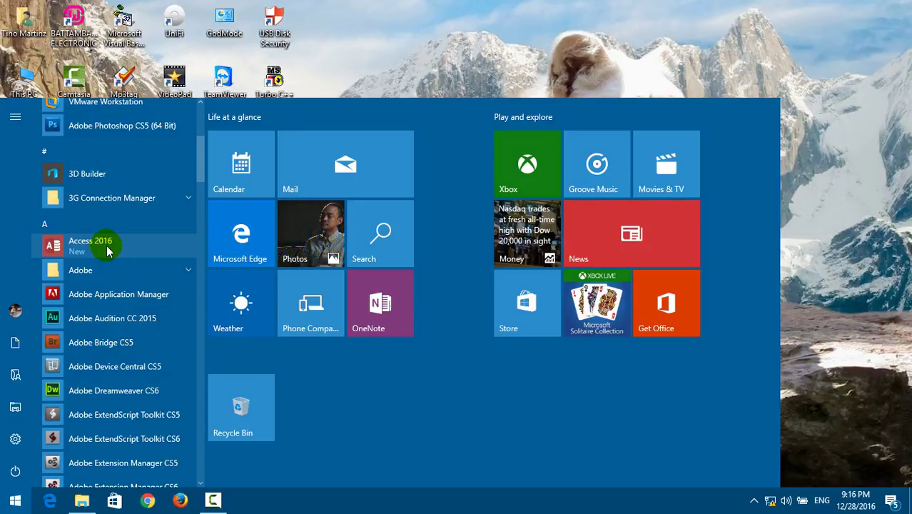
{"action": "left_click", "coordinate": [400, 71]}
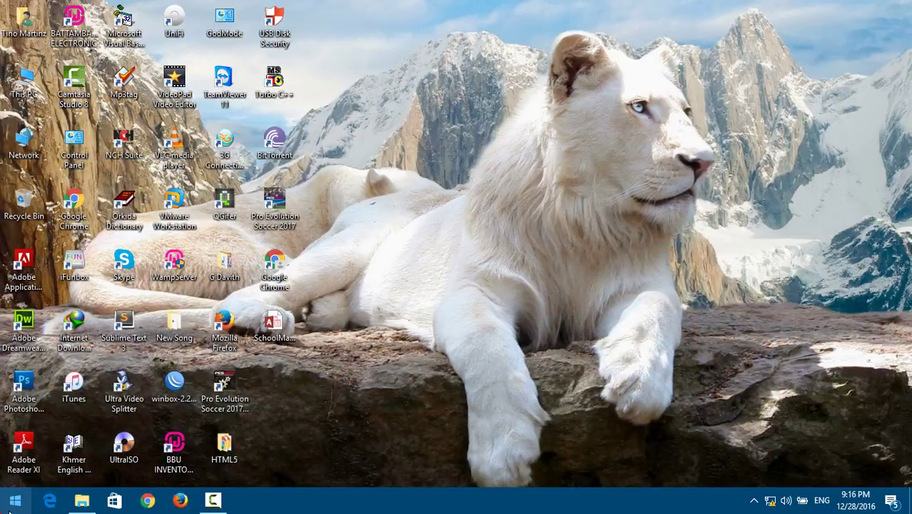
{"action": "left_click", "coordinate": [13, 504]}
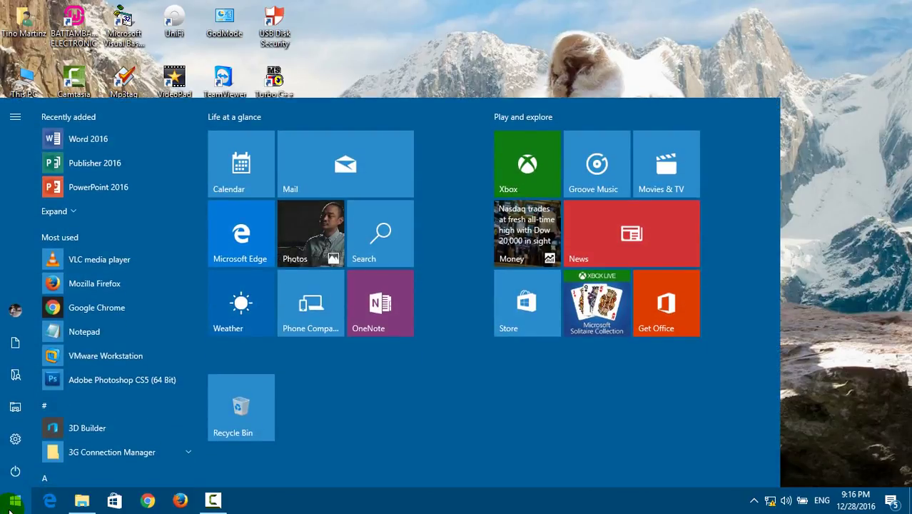
{"action": "type", "text": "acc"}
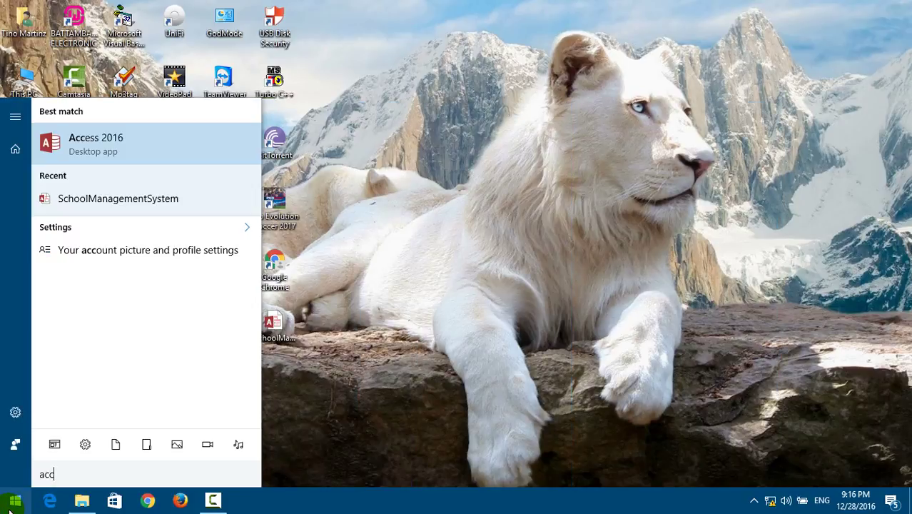
{"action": "type", "text": "ess"}
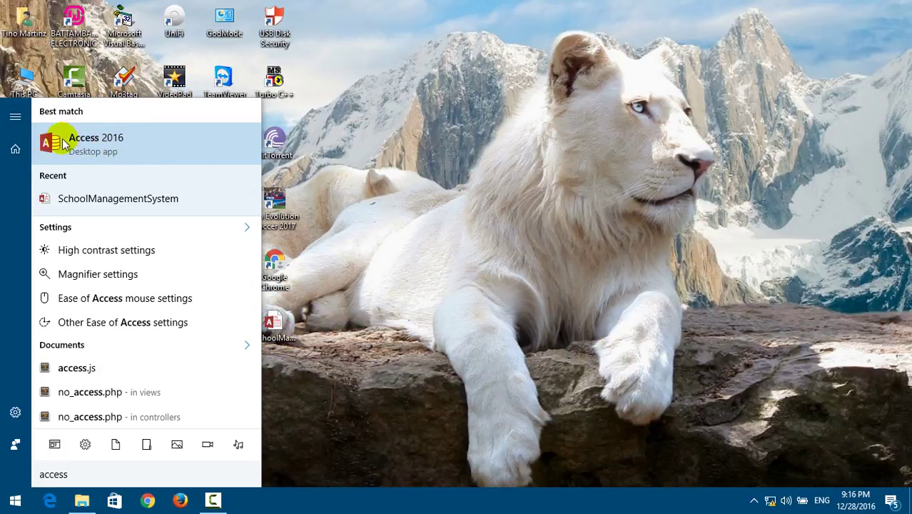
Launch Access 2016 and browse the computer for another database file.
{"action": "left_click", "coordinate": [94, 141]}
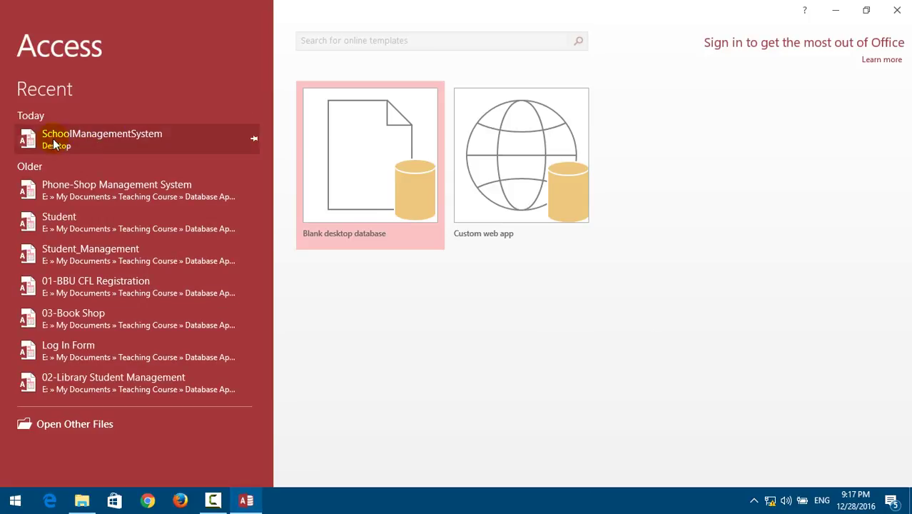
{"action": "left_click", "coordinate": [64, 424]}
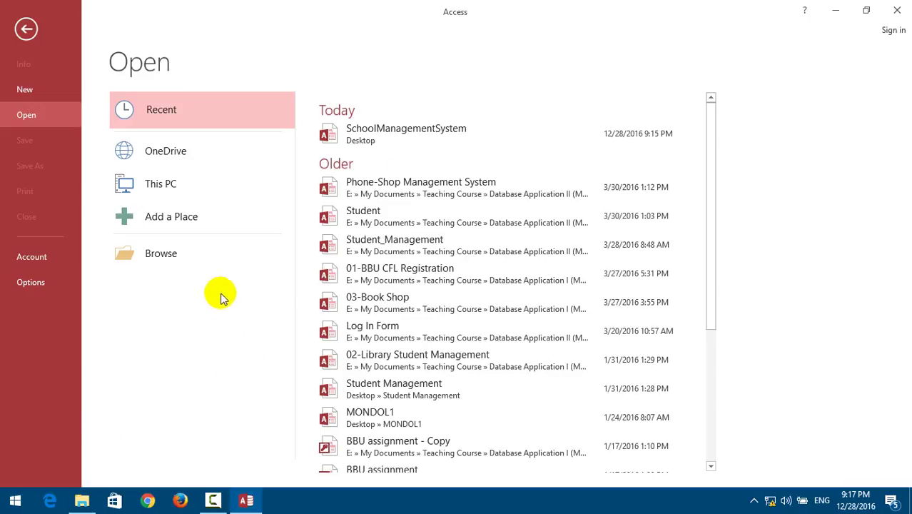
{"action": "left_click", "coordinate": [166, 255]}
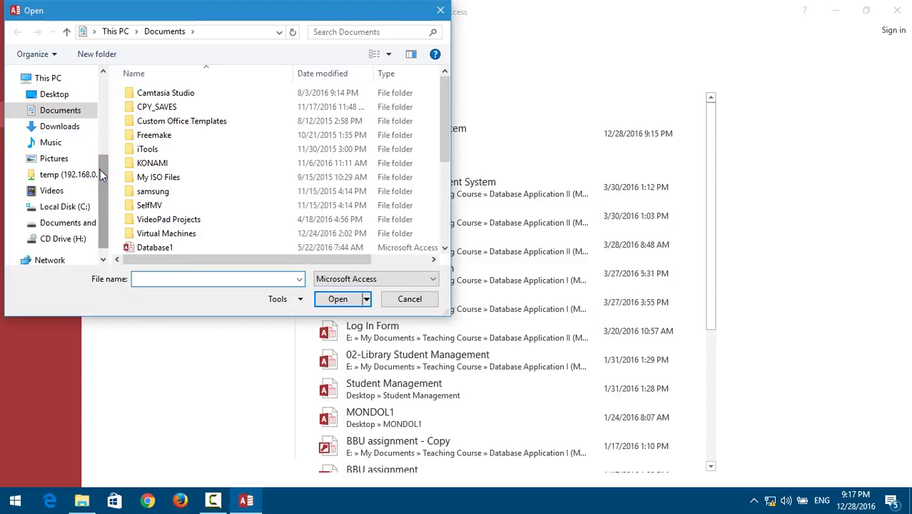
Select SchoolManagementSystem in the Desktop folder and show the Open mode choices.
{"action": "left_click_drag", "start_coordinate": [100, 170], "coordinate": [107, 89]}
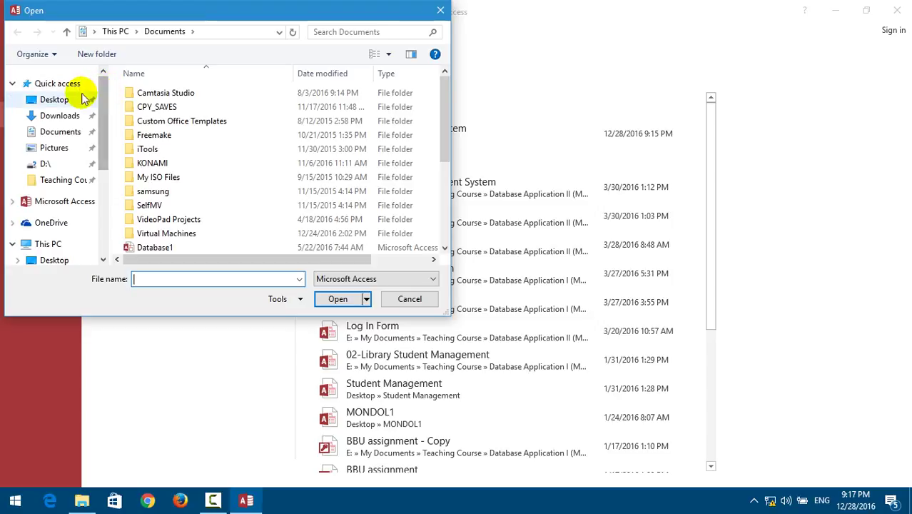
{"action": "left_click", "coordinate": [54, 100]}
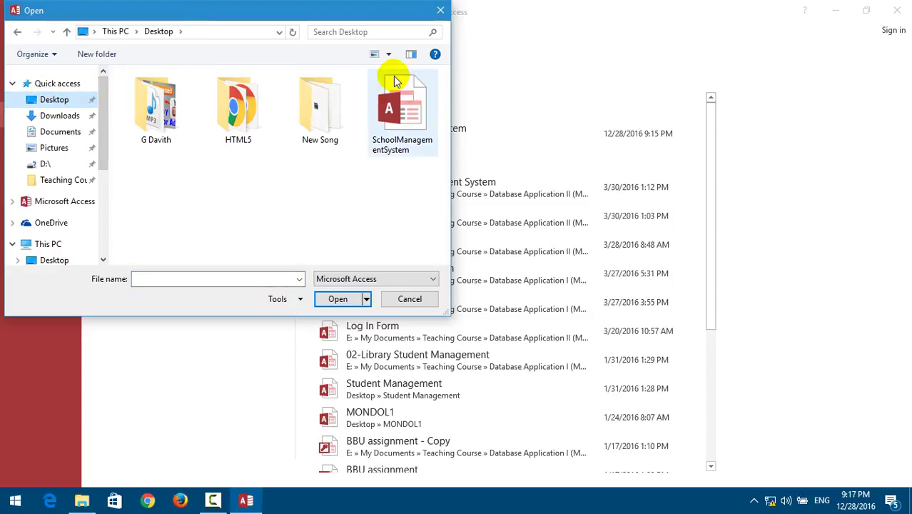
{"action": "left_click", "coordinate": [401, 114]}
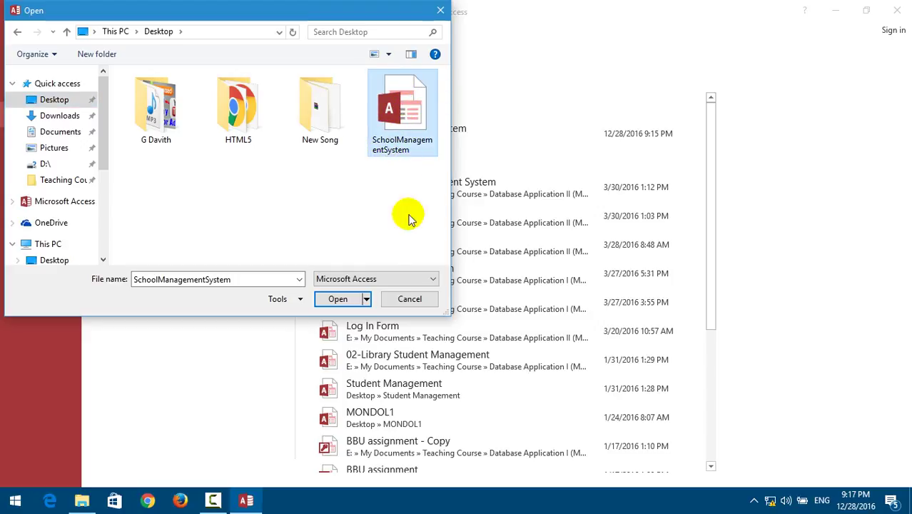
{"action": "left_click", "coordinate": [367, 300]}
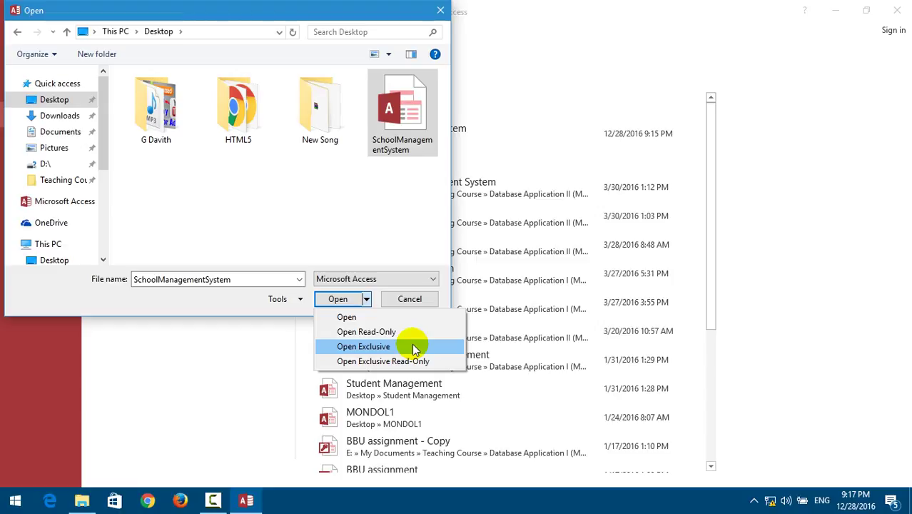
Open the database with Open Exclusive and start Encrypt with Password from File > Info.
{"action": "left_click", "coordinate": [414, 347]}
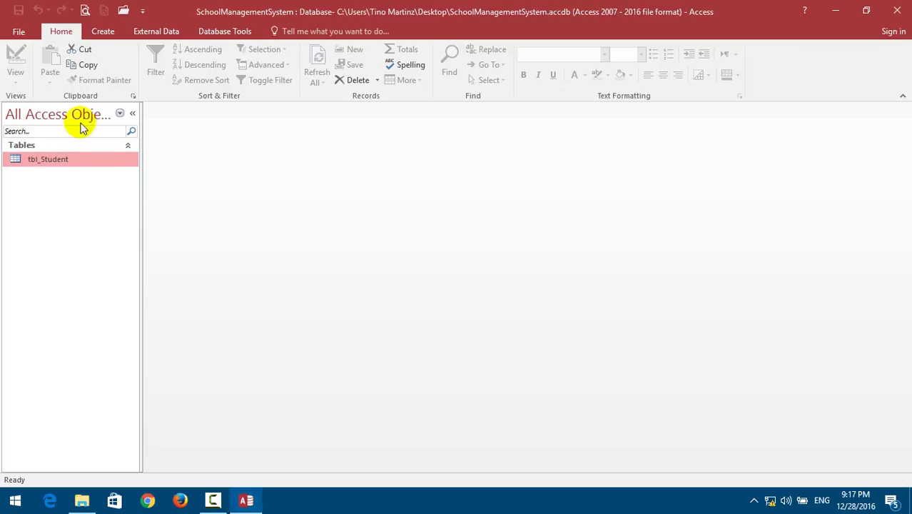
{"action": "left_click", "coordinate": [22, 31]}
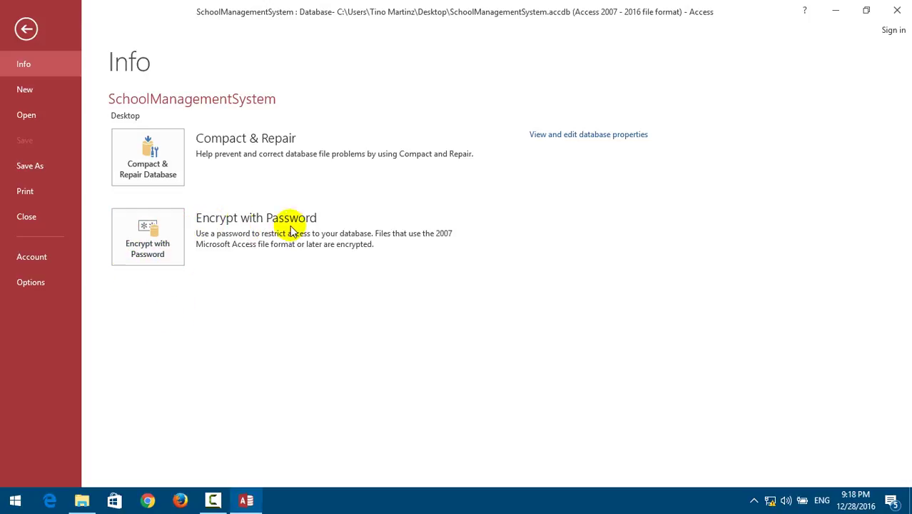
{"action": "left_click", "coordinate": [173, 230]}
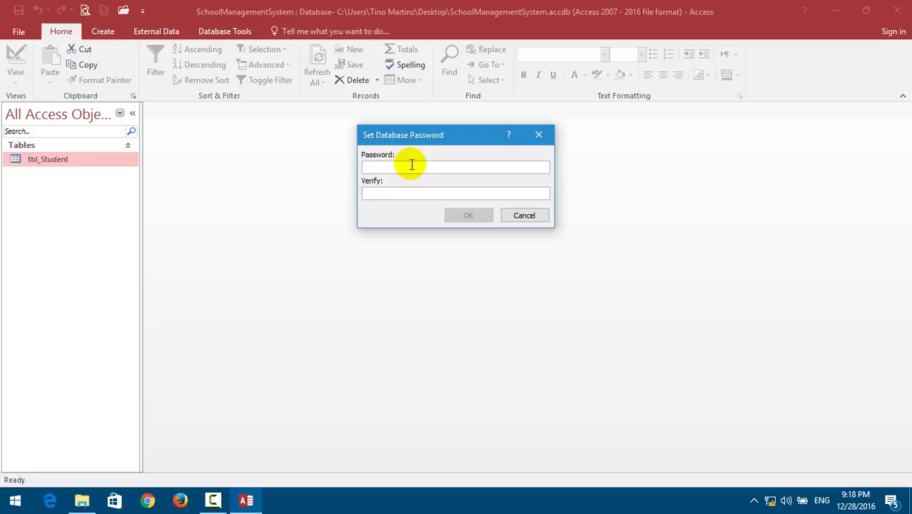
Enter and verify the new database password, then accept the row level locking notice.
{"action": "left_click", "coordinate": [412, 165]}
{"action": "type", "text": "1"}
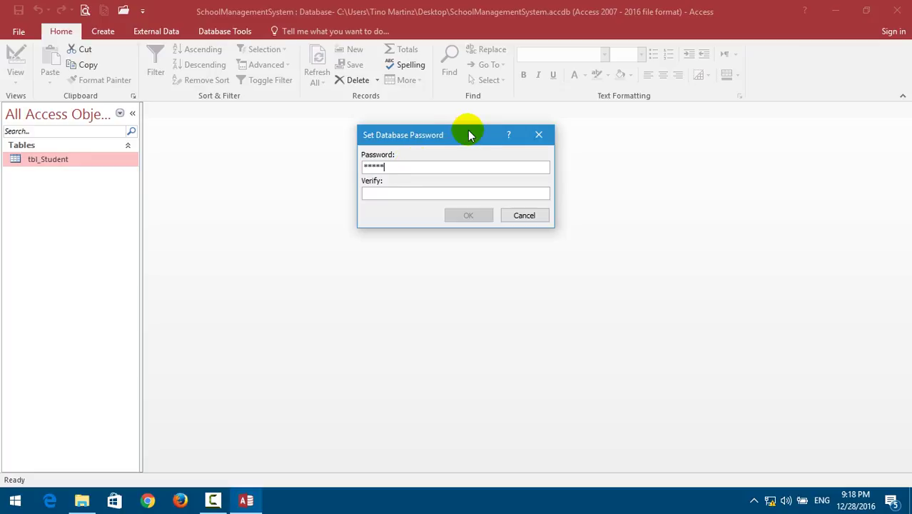
{"action": "left_click", "coordinate": [431, 190]}
{"action": "left_click", "coordinate": [374, 164]}
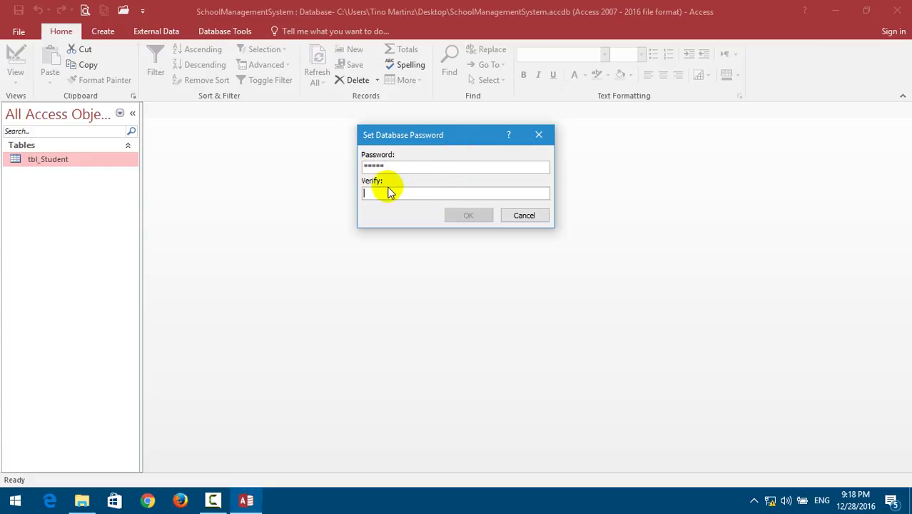
{"action": "left_click", "coordinate": [390, 189]}
{"action": "type", "text": "123"}
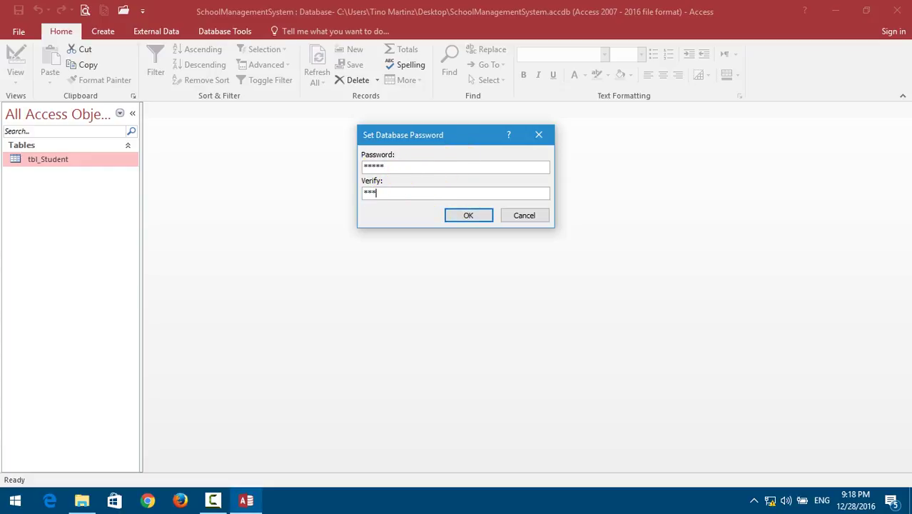
{"action": "left_click", "coordinate": [468, 217]}
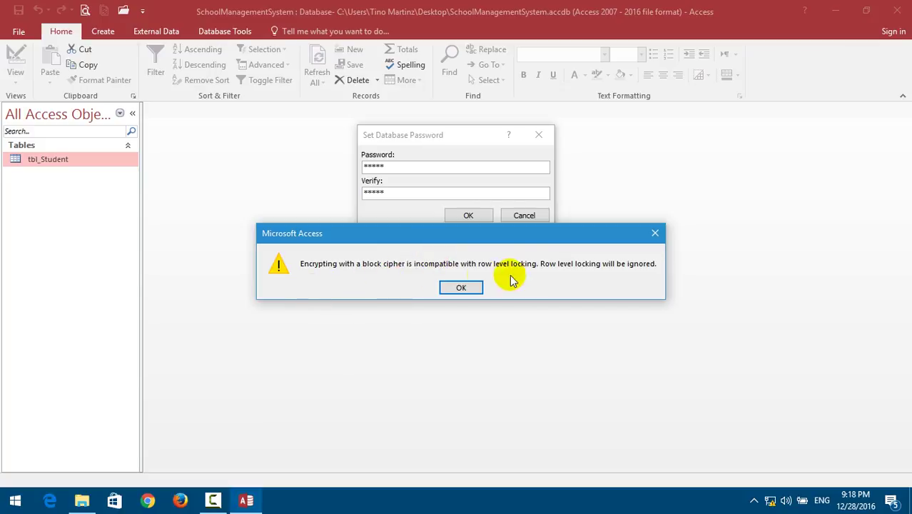
{"action": "left_click", "coordinate": [461, 285]}
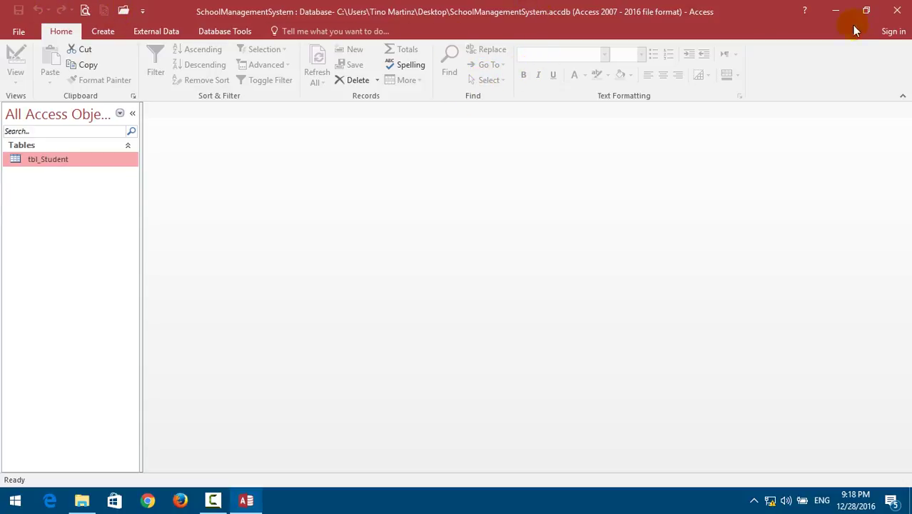
Close Access, reopen the encrypted database and submit a password at the prompt.
{"action": "left_click", "coordinate": [898, 12]}
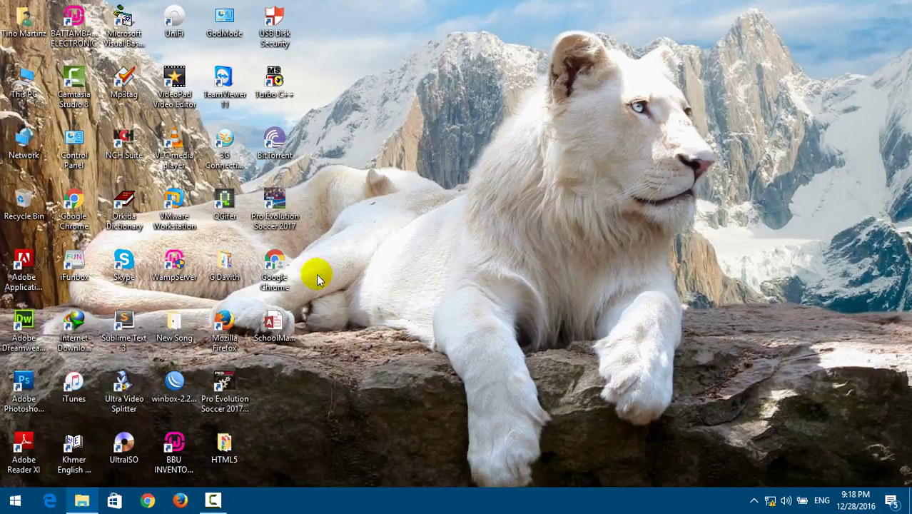
{"action": "double_click", "coordinate": [277, 328]}
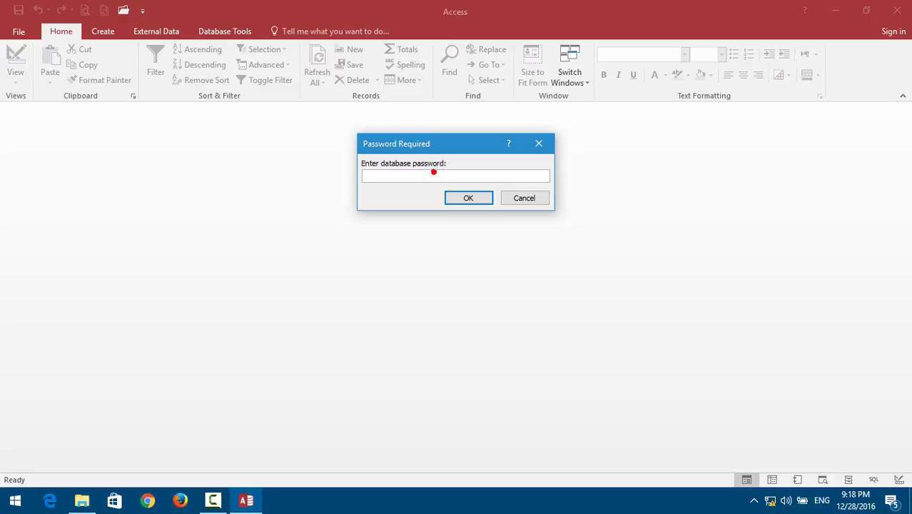
{"action": "left_click", "coordinate": [433, 172]}
{"action": "type", "text": "*****"}
{"action": "left_click", "coordinate": [477, 196]}
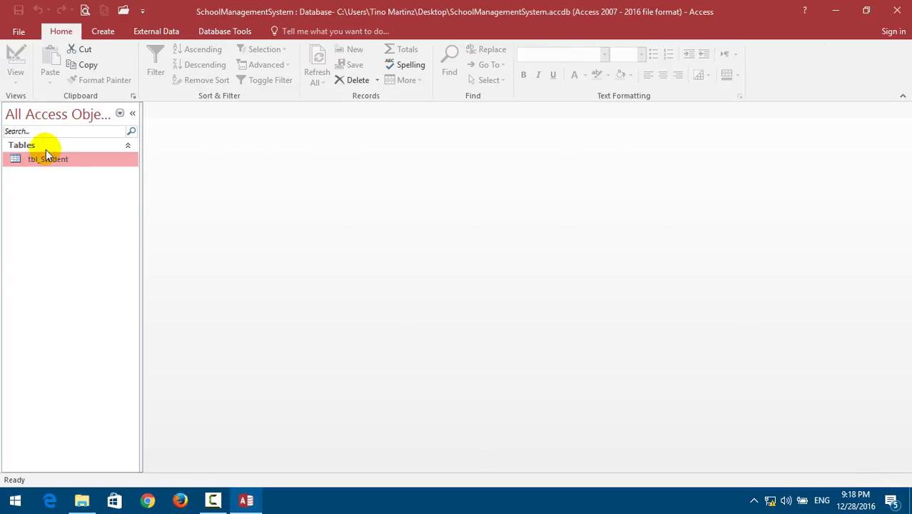
Reopen it, dismiss 'Not a valid password', cancel the prompt and close Access.
{"action": "left_click", "coordinate": [894, 7]}
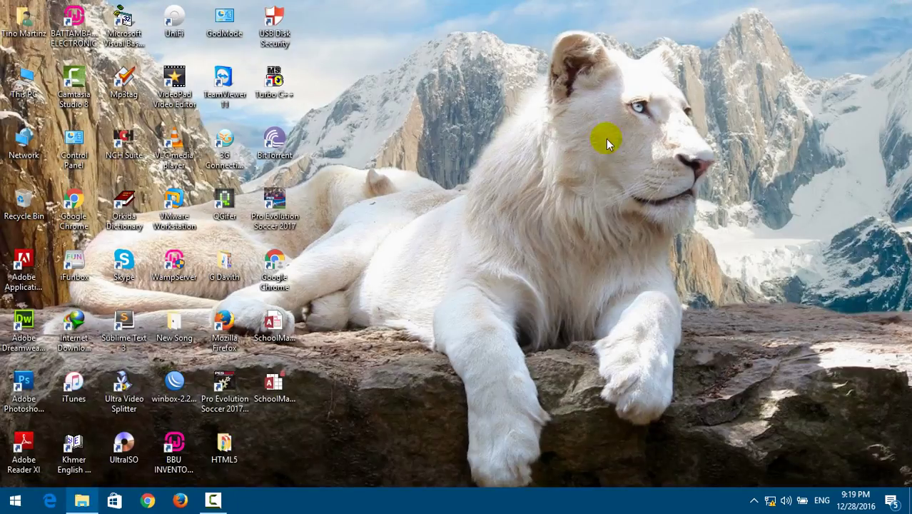
{"action": "double_click", "coordinate": [275, 340]}
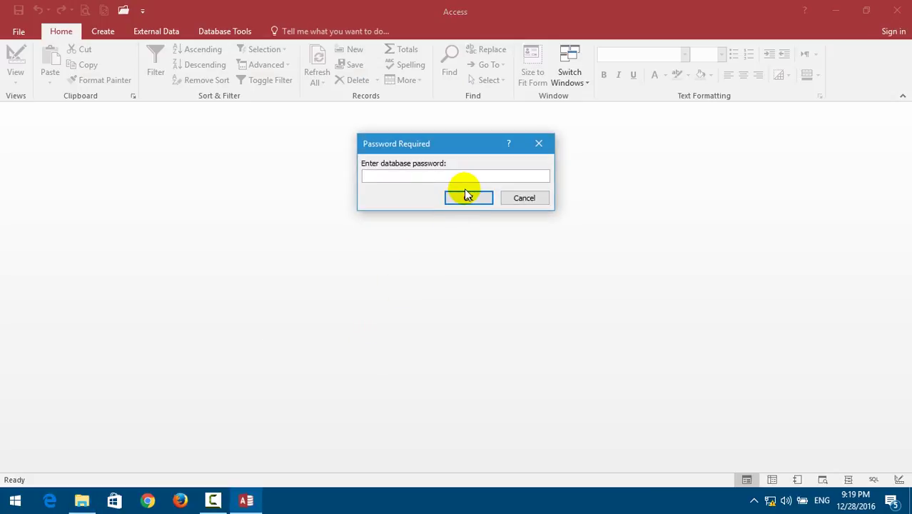
{"action": "type", "text": "***"}
{"action": "left_click", "coordinate": [466, 199]}
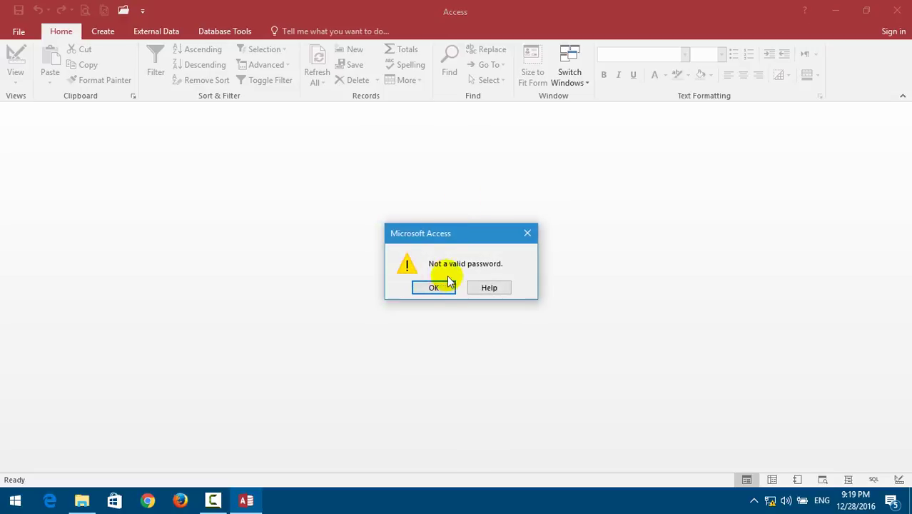
{"action": "left_click", "coordinate": [422, 288]}
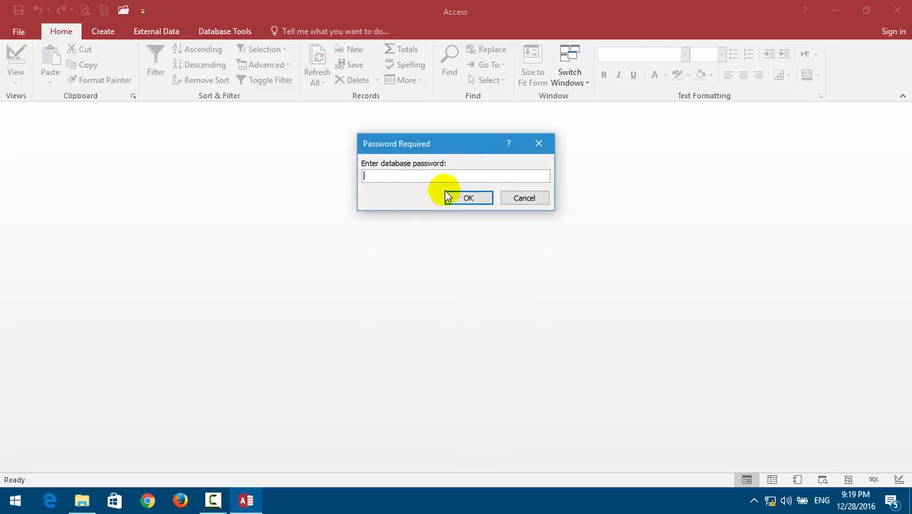
{"action": "left_click", "coordinate": [518, 198]}
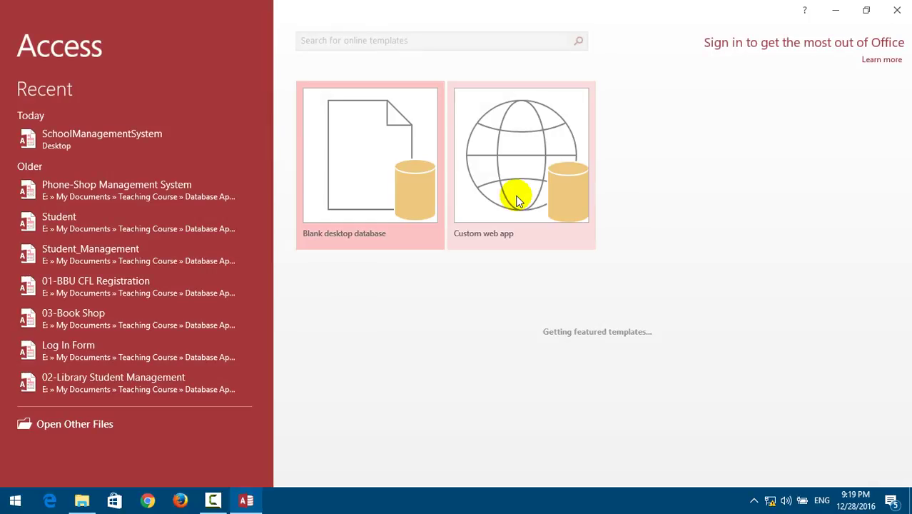
{"action": "left_click", "coordinate": [898, 10]}
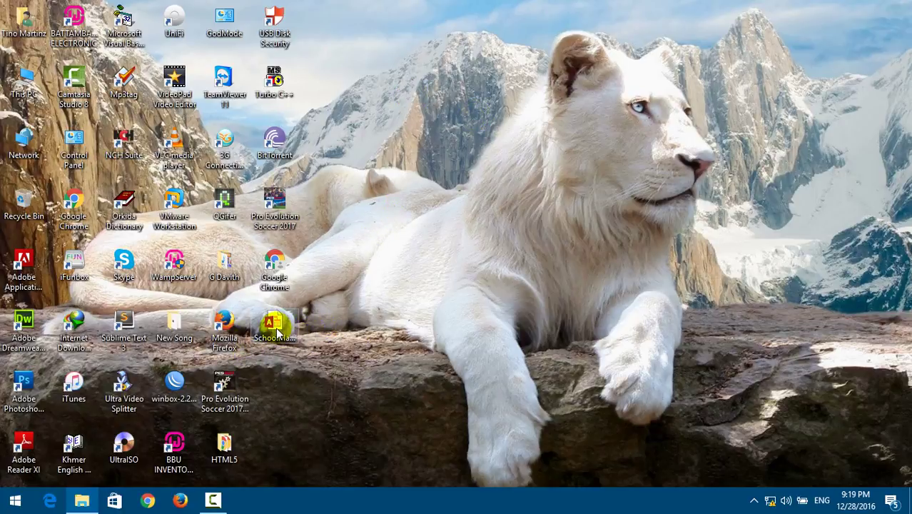
Relaunch Access 2016 from the Start menu app list.
{"action": "left_click", "coordinate": [404, 319]}
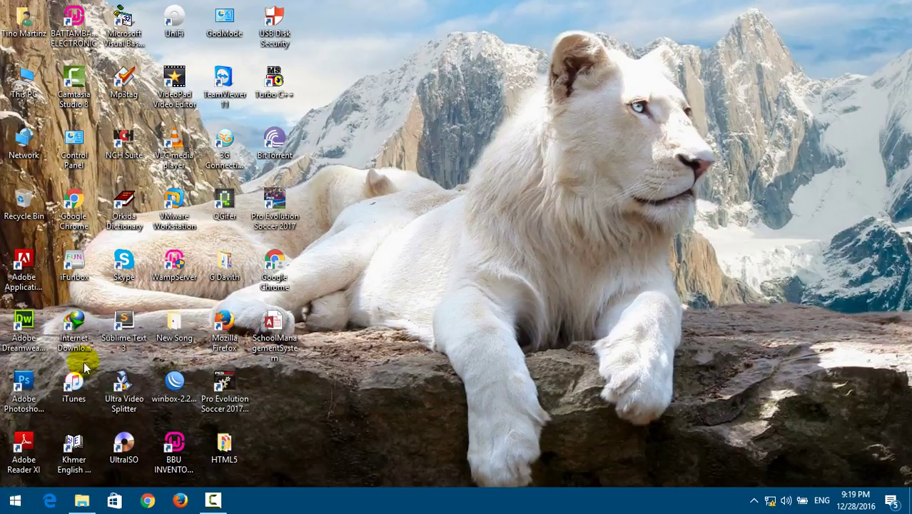
{"action": "left_click_drag", "start_coordinate": [327, 304], "coordinate": [248, 376]}
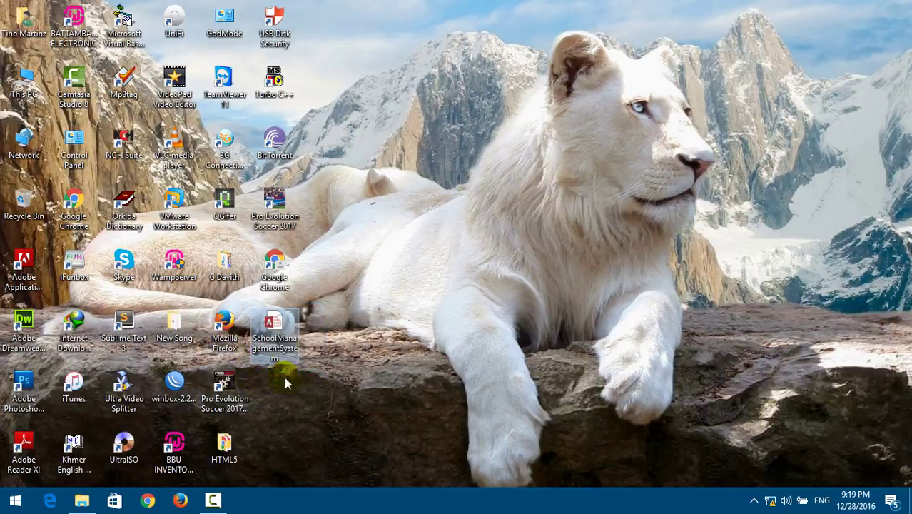
{"action": "left_click", "coordinate": [14, 502]}
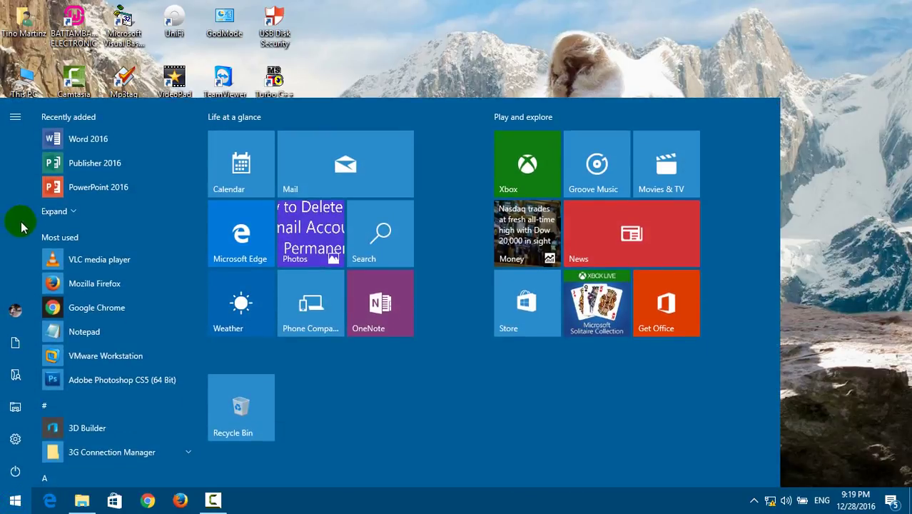
{"action": "left_click_drag", "start_coordinate": [202, 148], "coordinate": [191, 171]}
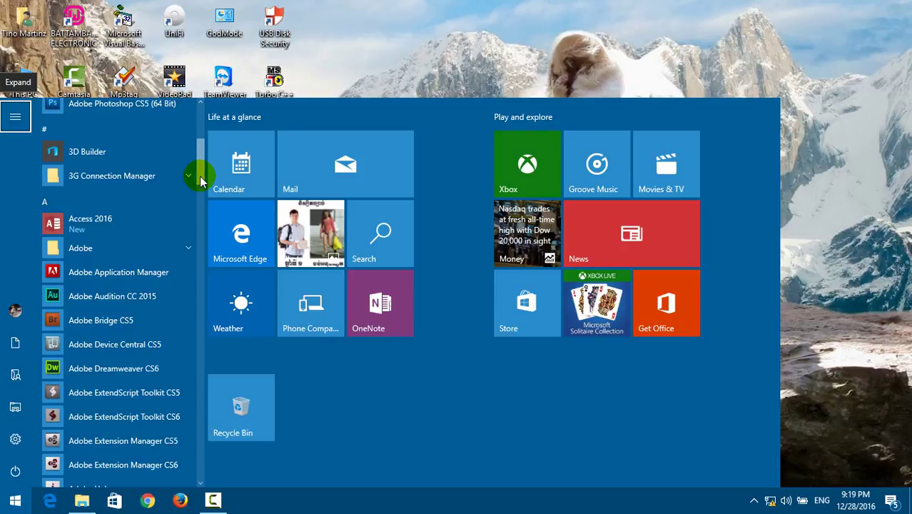
{"action": "left_click", "coordinate": [115, 220]}
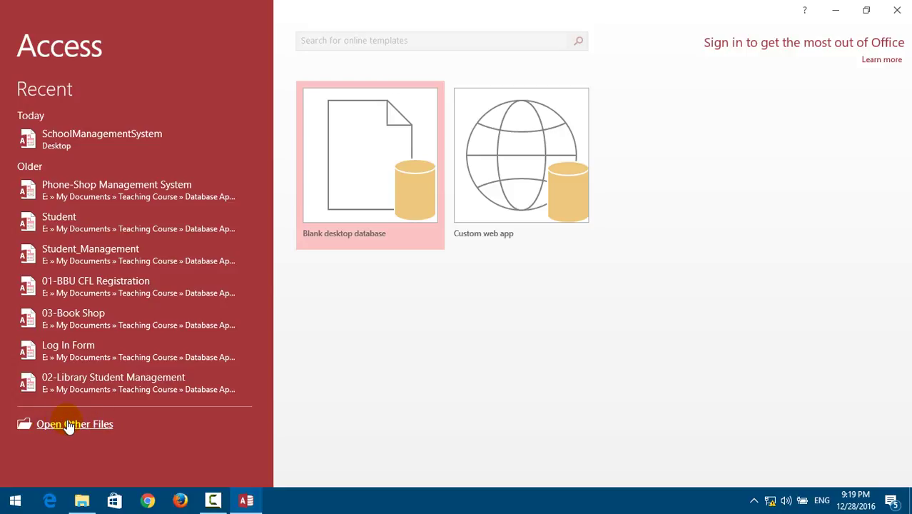
Open SchoolManagementSystem from the Desktop with Open Exclusive and confirm its password.
{"action": "left_click", "coordinate": [57, 426]}
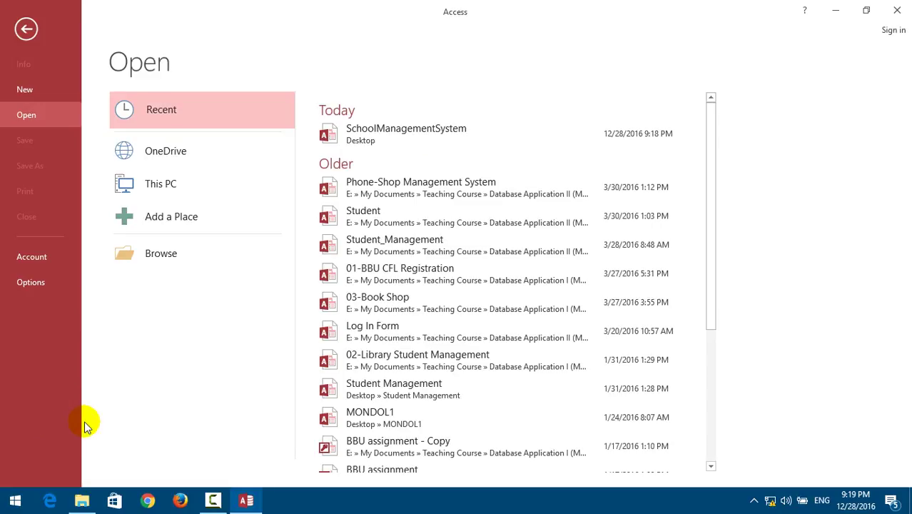
{"action": "left_click", "coordinate": [135, 342]}
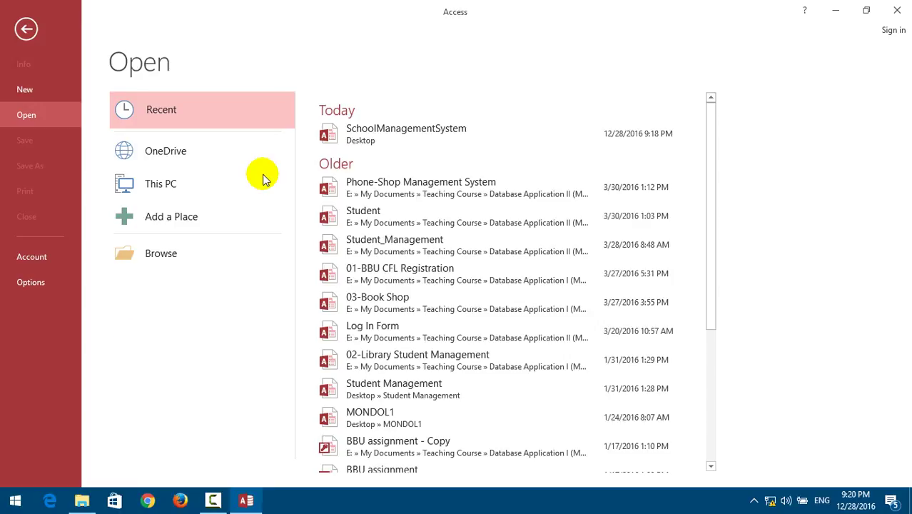
{"action": "left_click", "coordinate": [161, 253]}
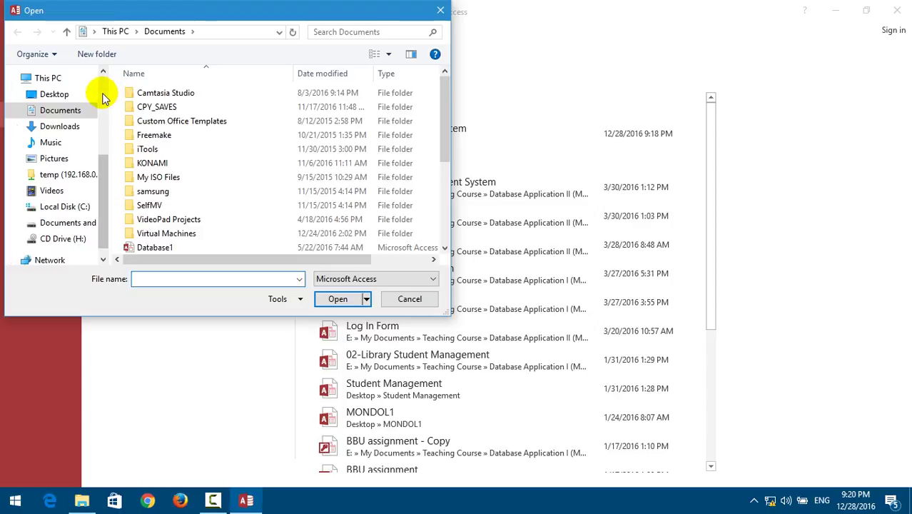
{"action": "scroll", "coordinate": [103, 91], "scroll_direction": "up", "scroll_amount": 4}
{"action": "left_click", "coordinate": [54, 100]}
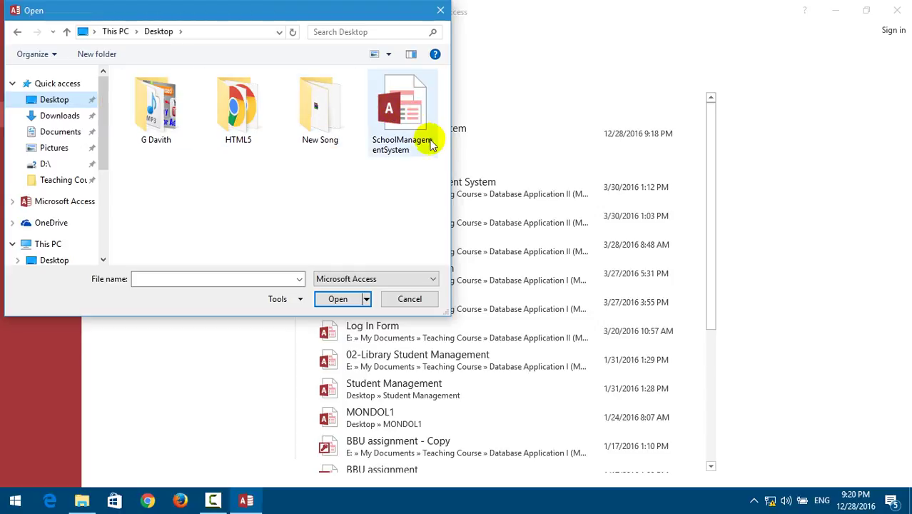
{"action": "left_click", "coordinate": [398, 122]}
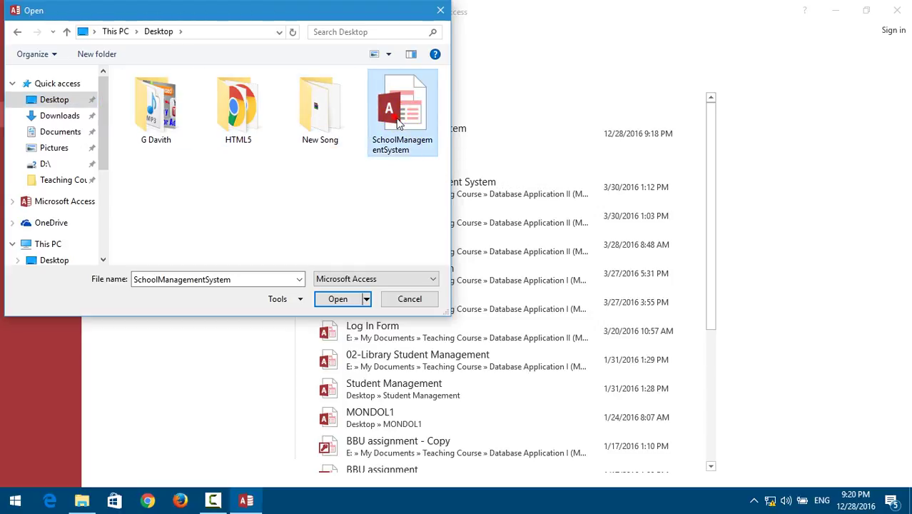
{"action": "left_click", "coordinate": [366, 300]}
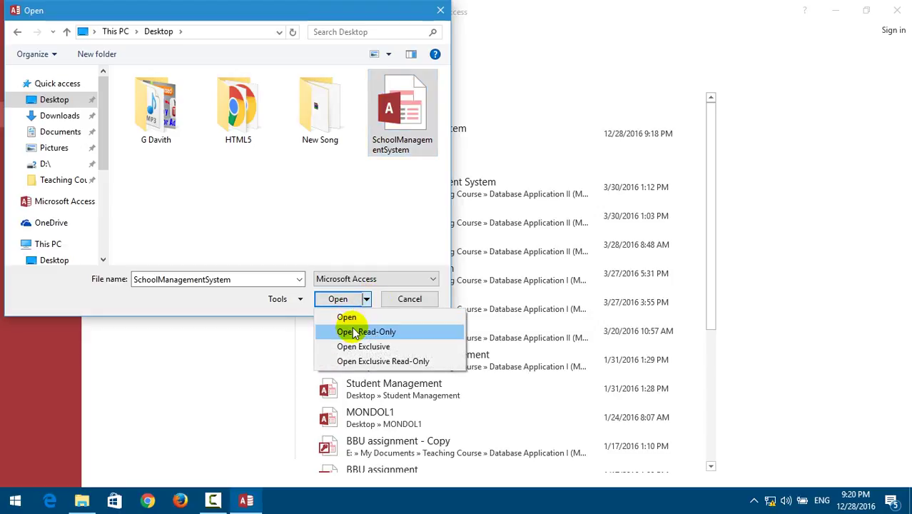
{"action": "left_click", "coordinate": [417, 348]}
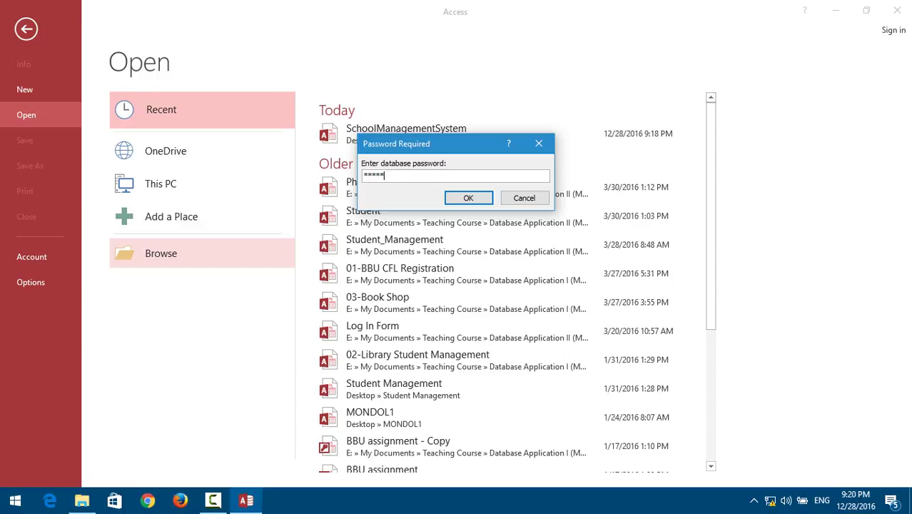
{"action": "left_click", "coordinate": [476, 197]}
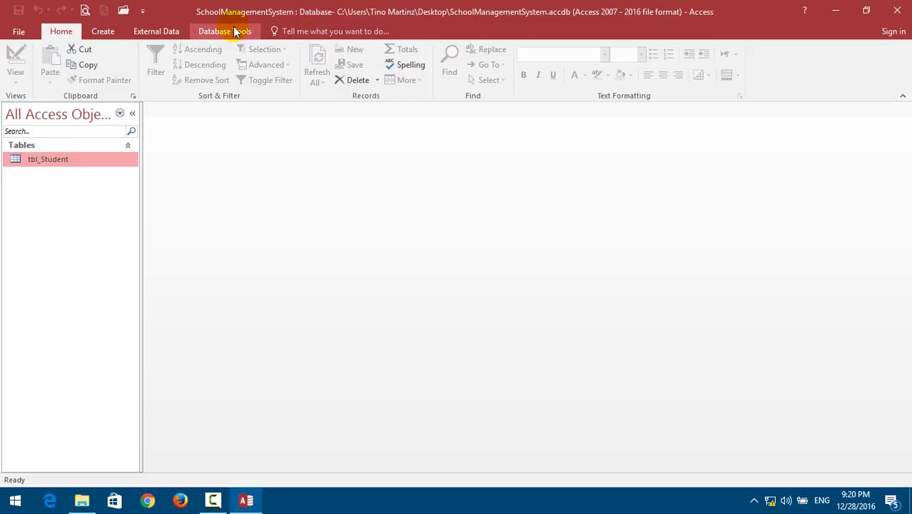
Decrypt the database via File > Info using its current password, then close Access.
{"action": "left_click", "coordinate": [19, 32]}
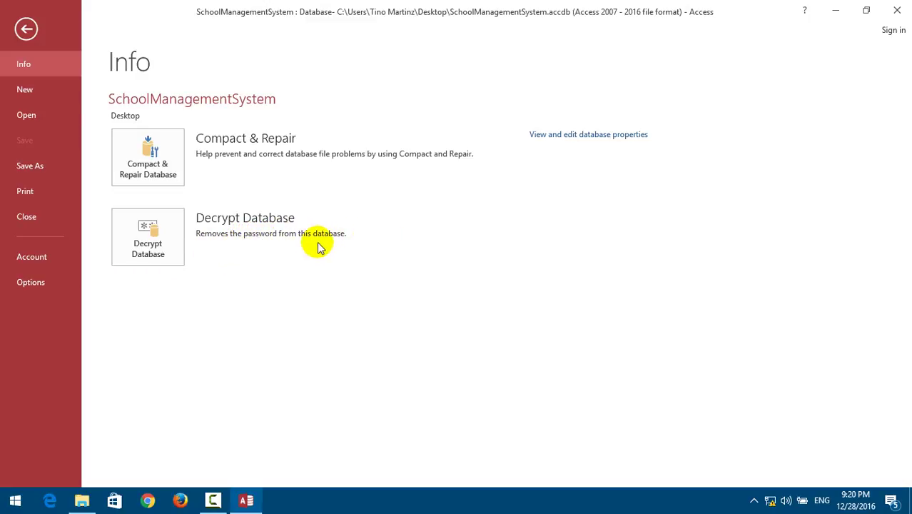
{"action": "left_click", "coordinate": [176, 224]}
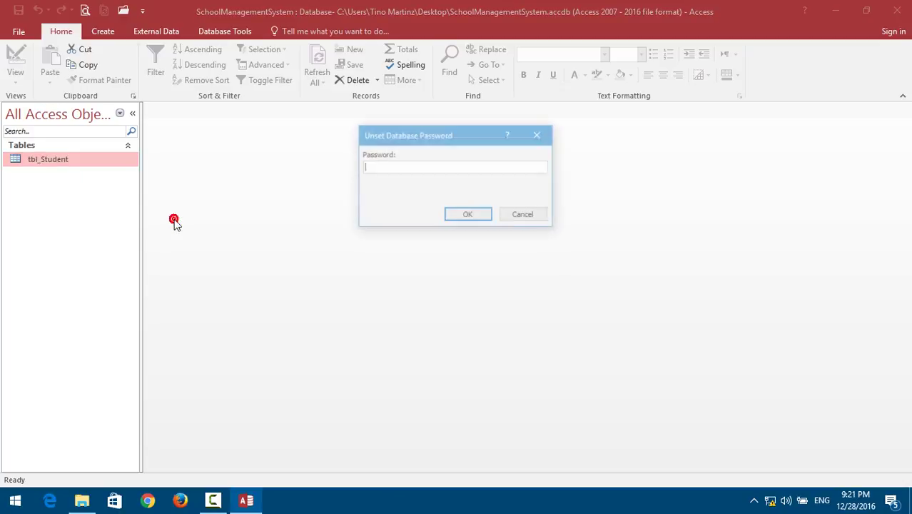
{"action": "left_click", "coordinate": [406, 168]}
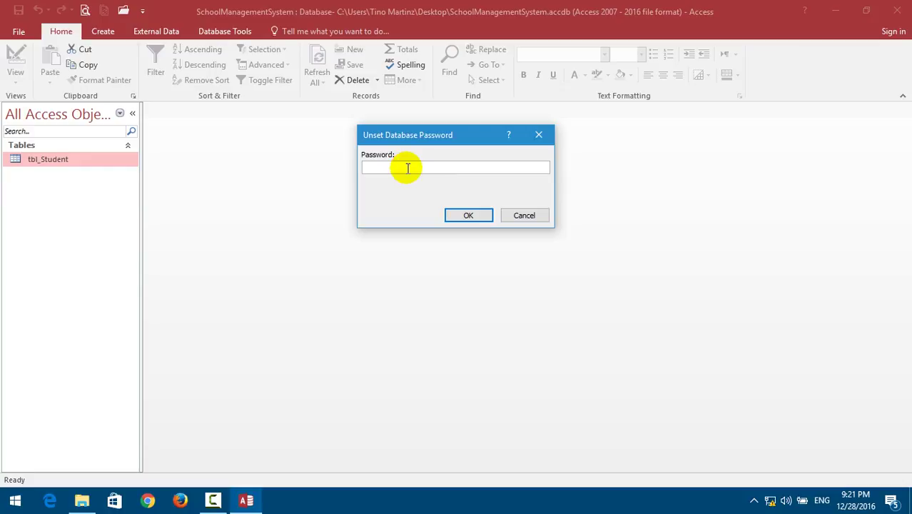
{"action": "type", "text": "123"}
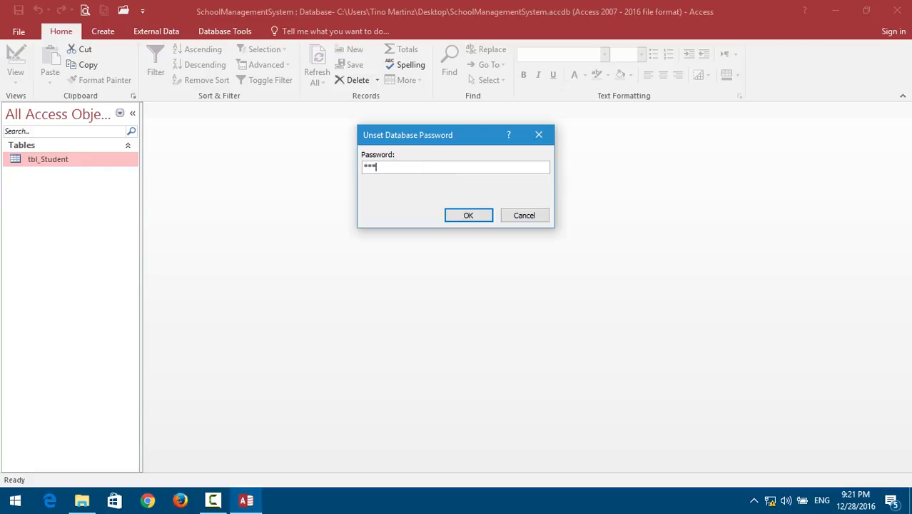
{"action": "left_click", "coordinate": [486, 215]}
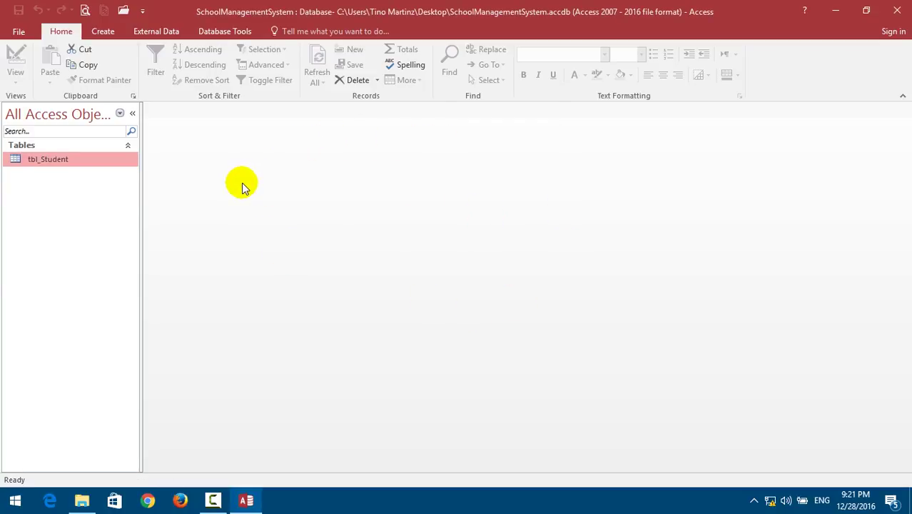
{"action": "left_click", "coordinate": [901, 10]}
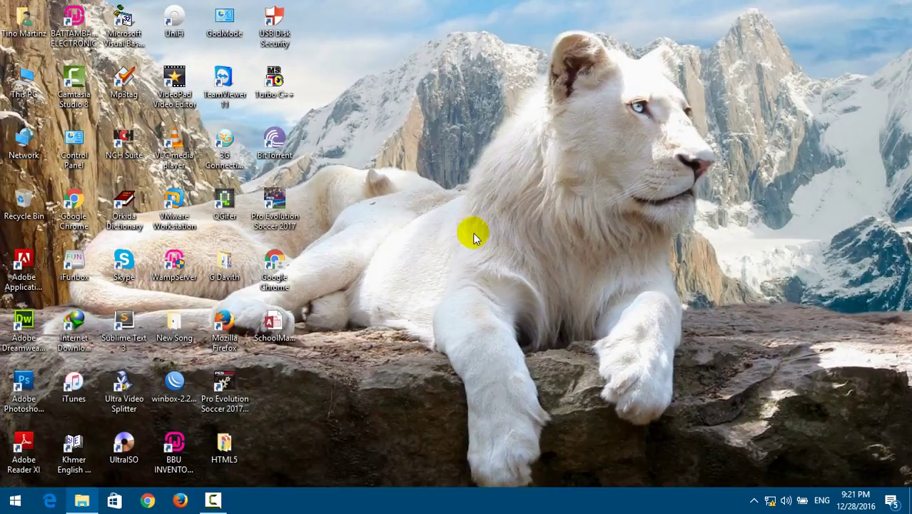
{"action": "double_click", "coordinate": [286, 330]}
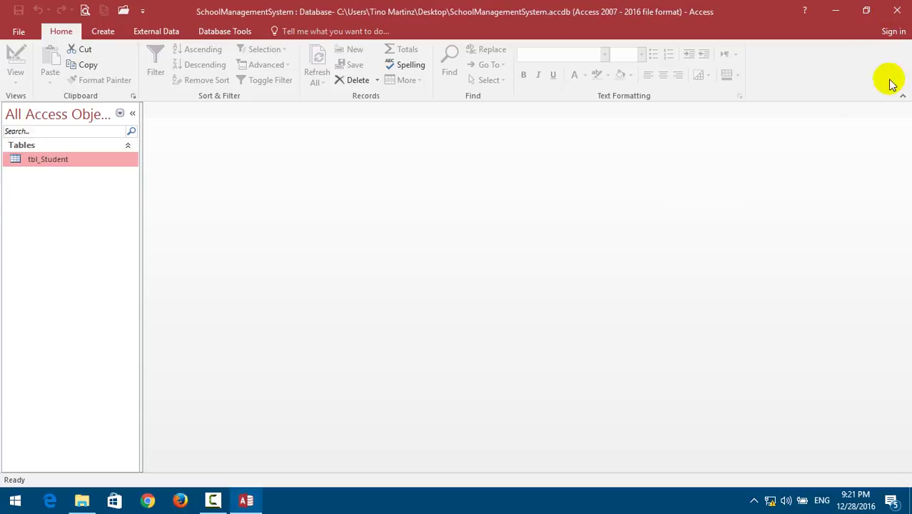
{"action": "left_click", "coordinate": [898, 10]}
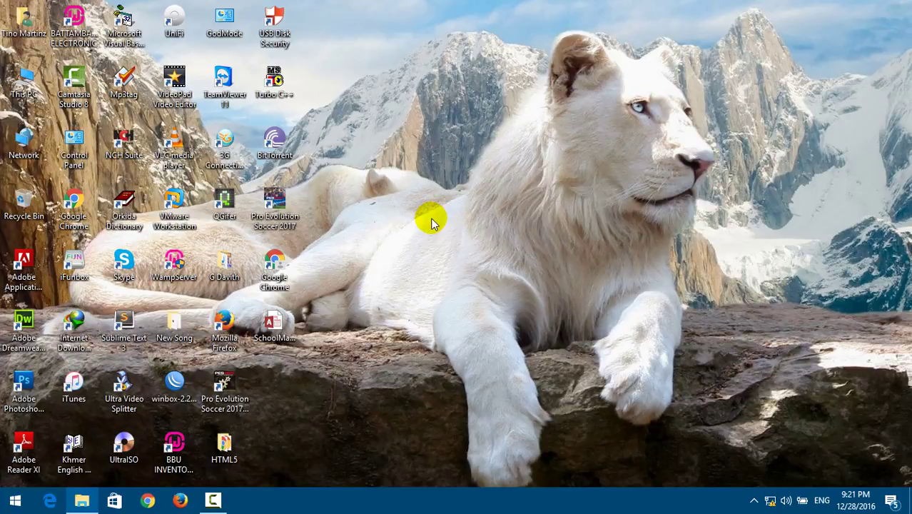
{"action": "left_click", "coordinate": [400, 284]}
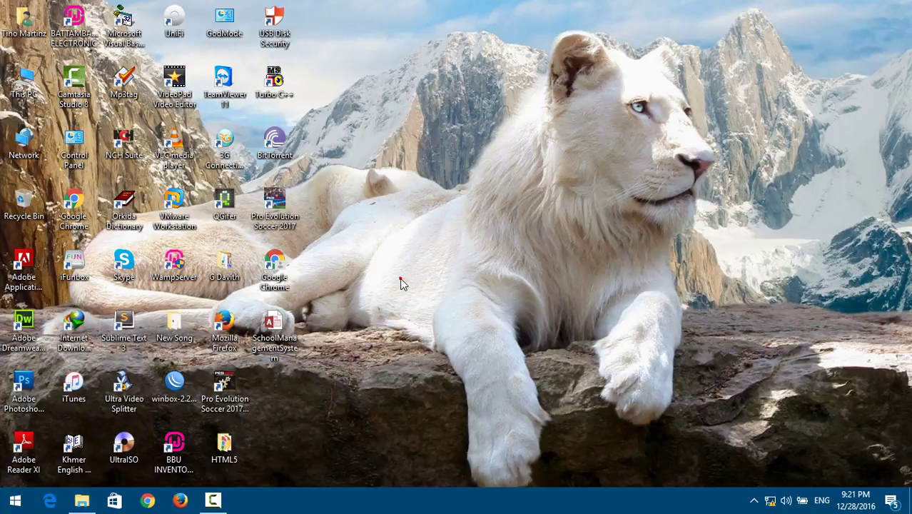
{"action": "left_click", "coordinate": [503, 491]}
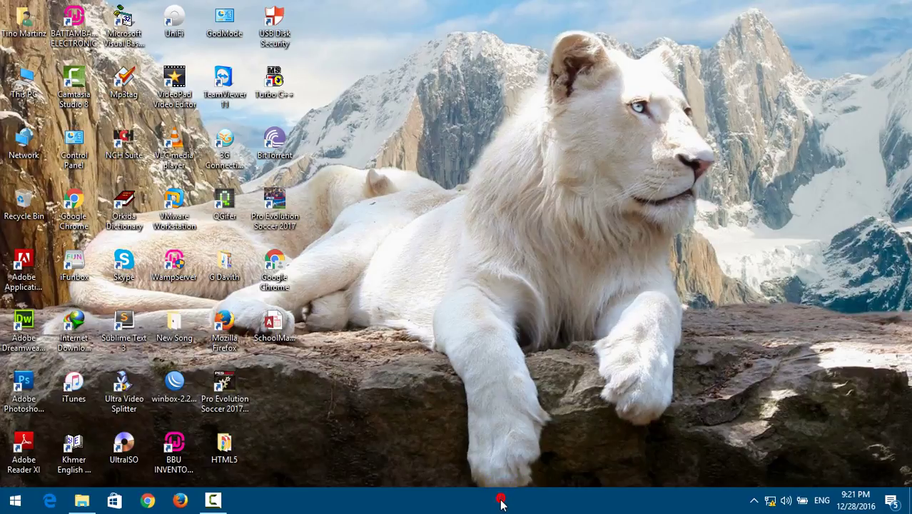
{"action": "left_click", "coordinate": [501, 504]}
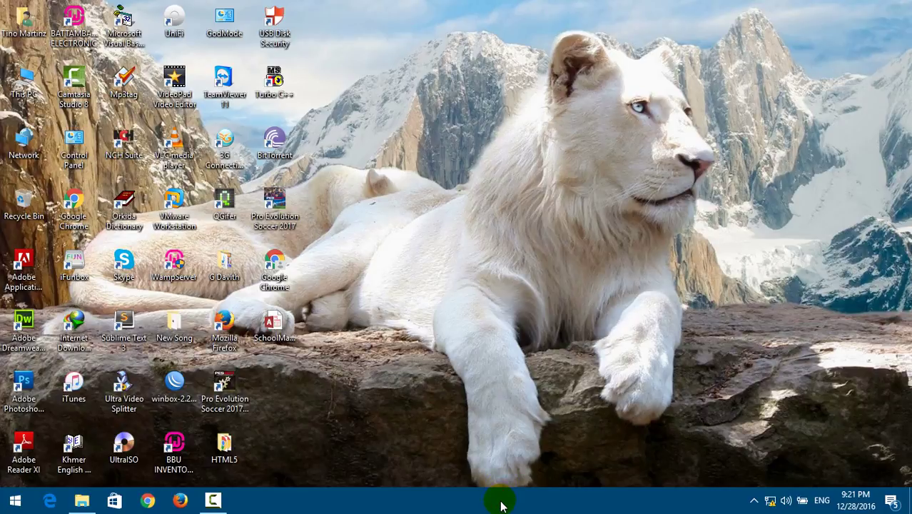